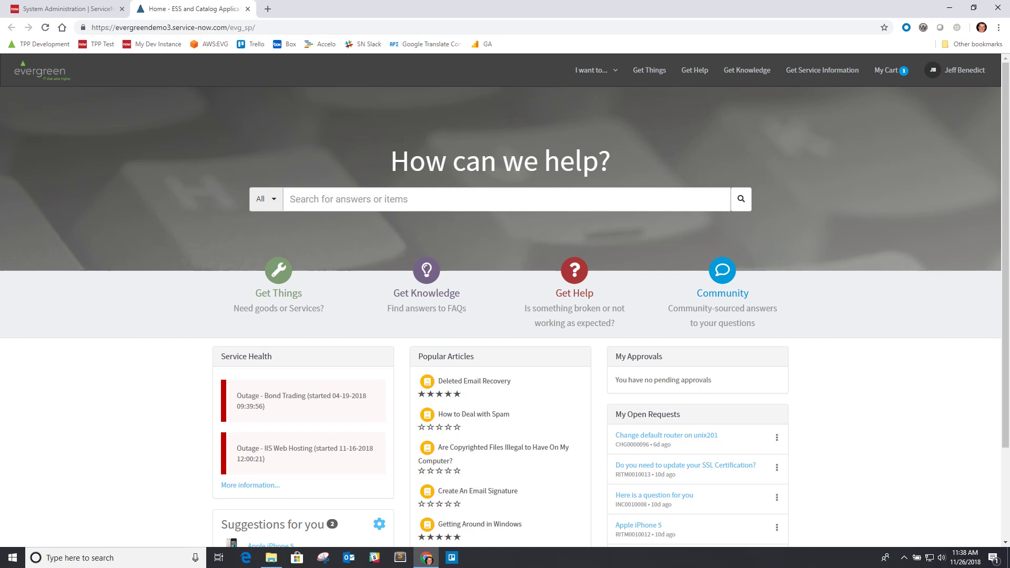
Step: Switch to the ServiceNow admin instance, open a new record from Guided Tours, and check the available Type options
left_click(47, 9)
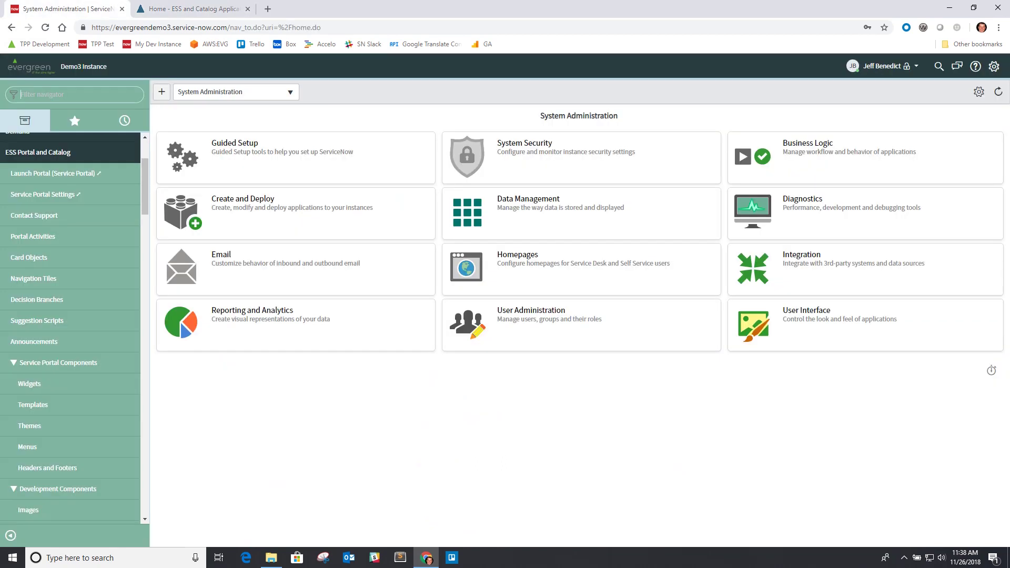
type("guided tou")
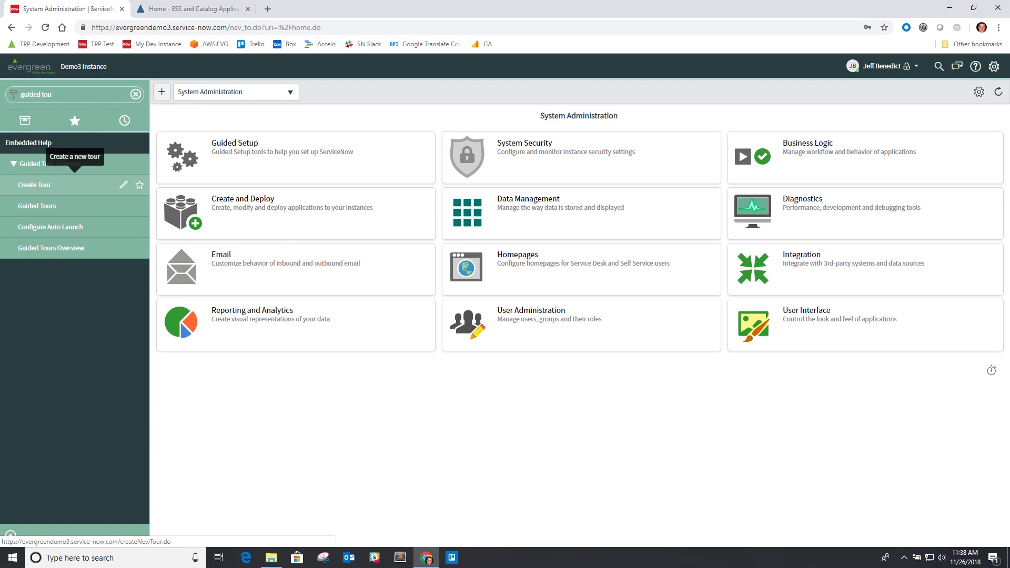
left_click(36, 206)
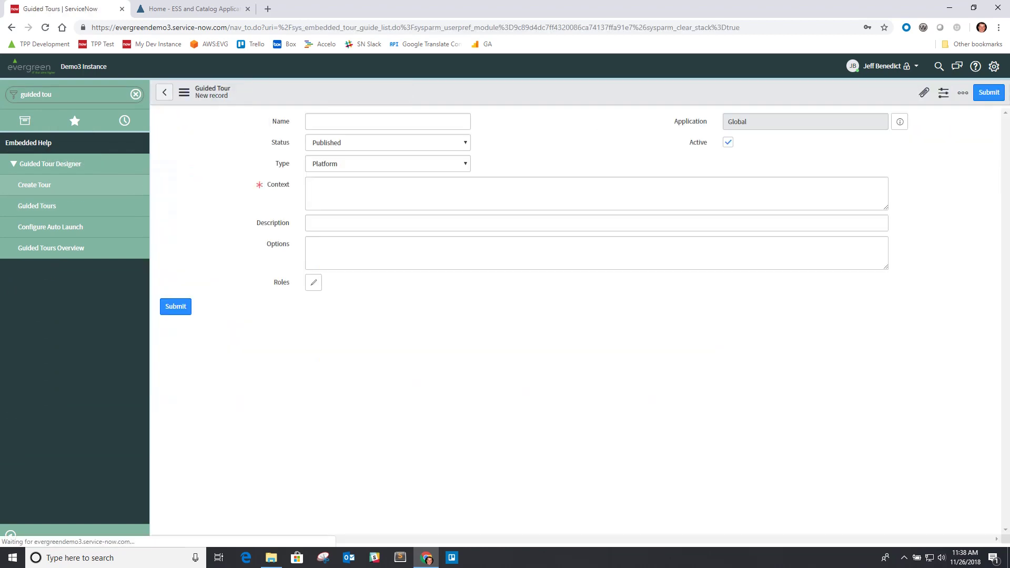
left_click(387, 164)
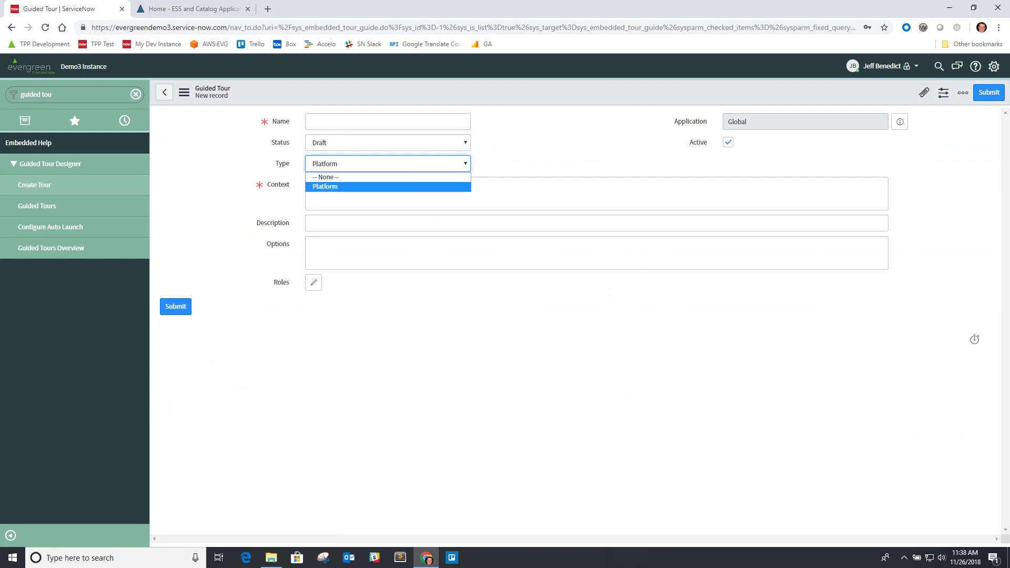
left_click(387, 164)
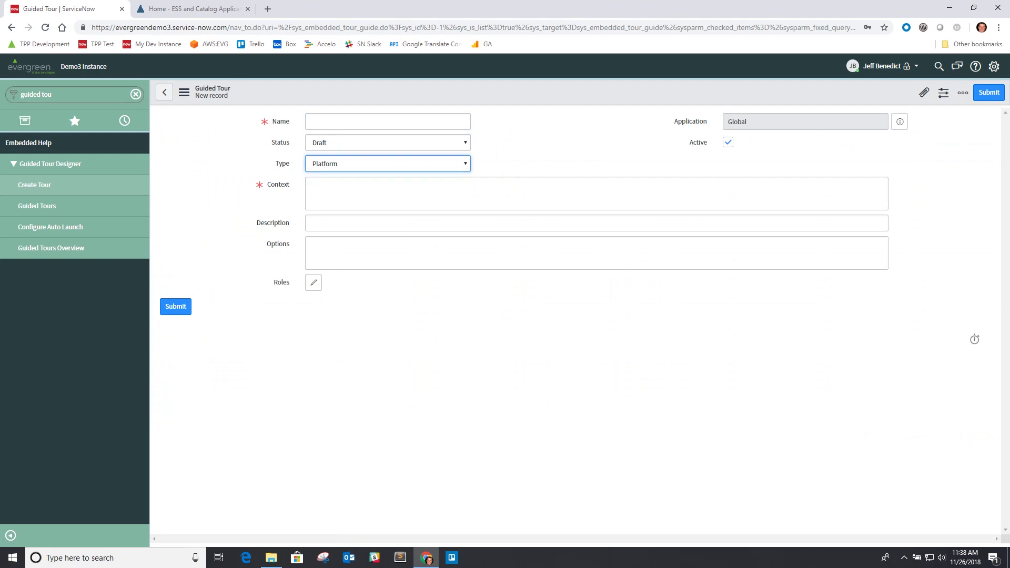
Step: Open the com.snc.guided_tours.sp.enable system property from the navigation history and set its value to true
left_click(135, 94)
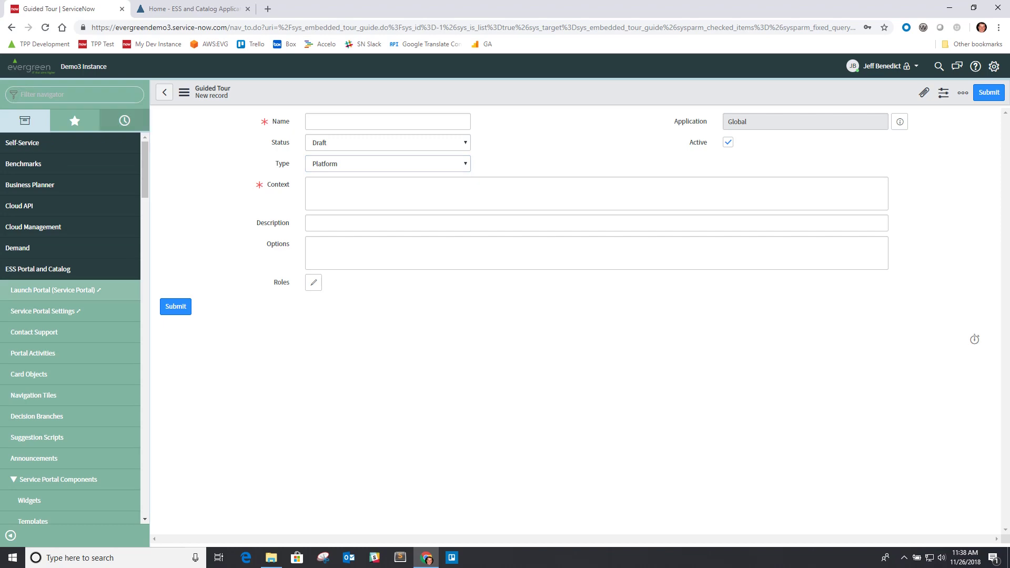
left_click(125, 121)
scroll(113, 168, "down", 4)
scroll(68, 304, "down", 2)
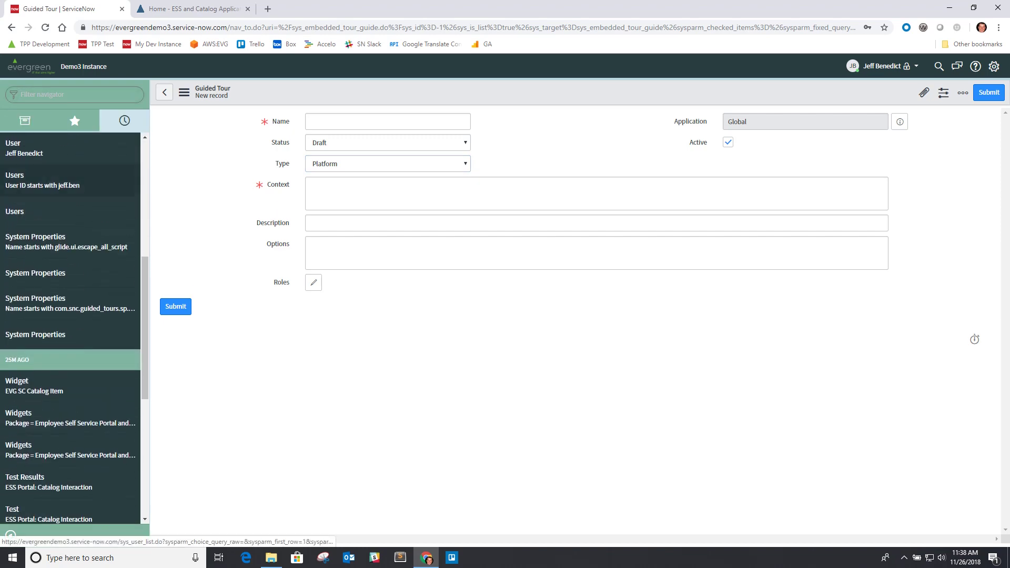
left_click(68, 303)
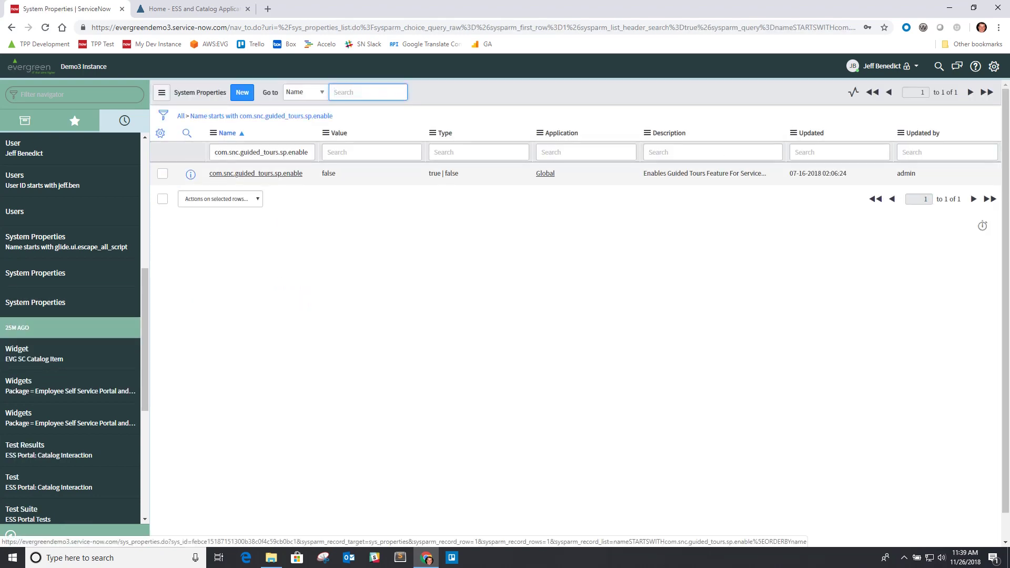
double_click(347, 175)
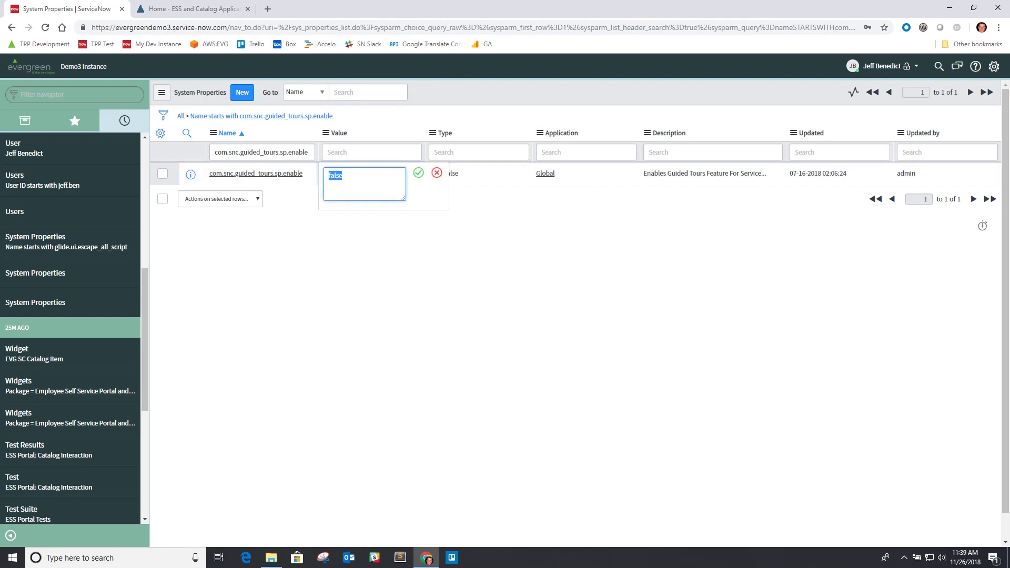
type("true")
key("Return")
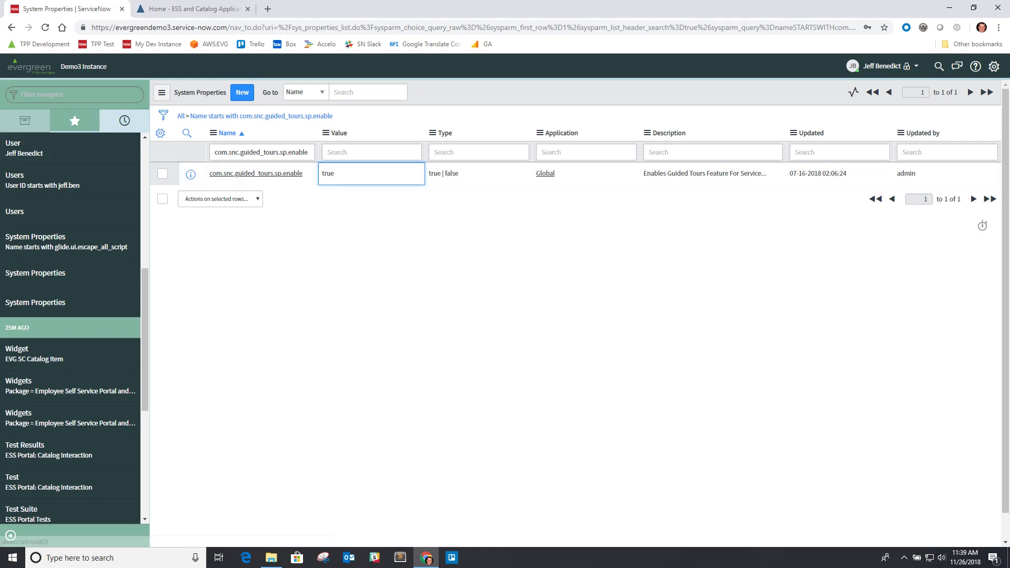
Step: Find Create Tour in the navigator for a new guided tour and choose Service Portal as its tour type
left_click(25, 121)
scroll(63, 247, "up", 3)
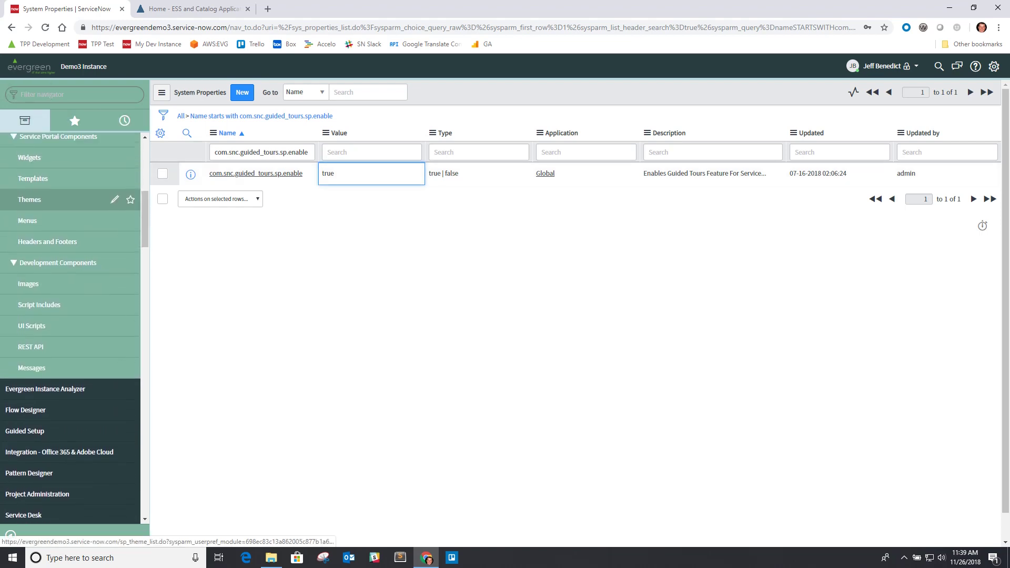
left_click(74, 94)
type("guided tou")
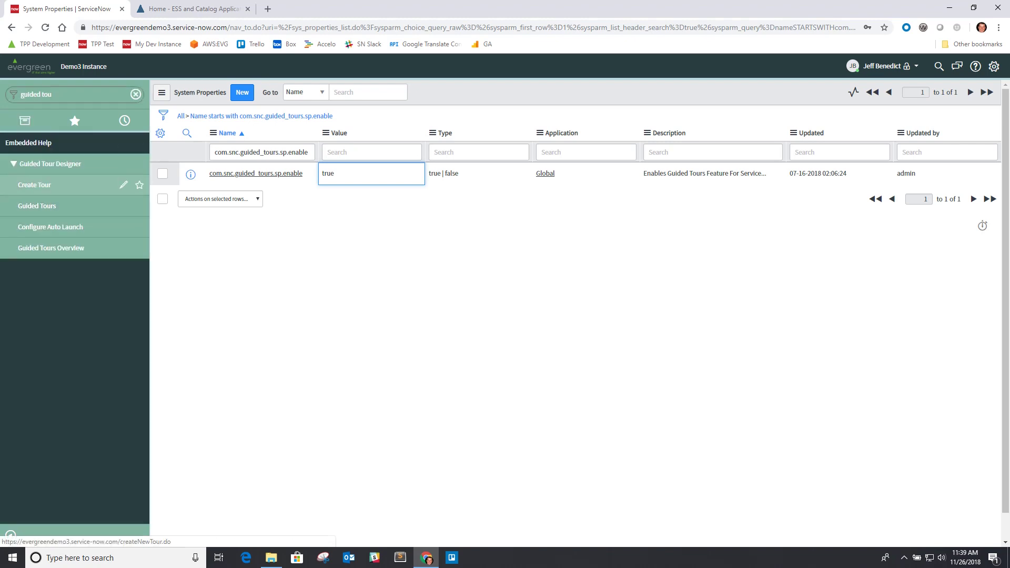
left_click(74, 185)
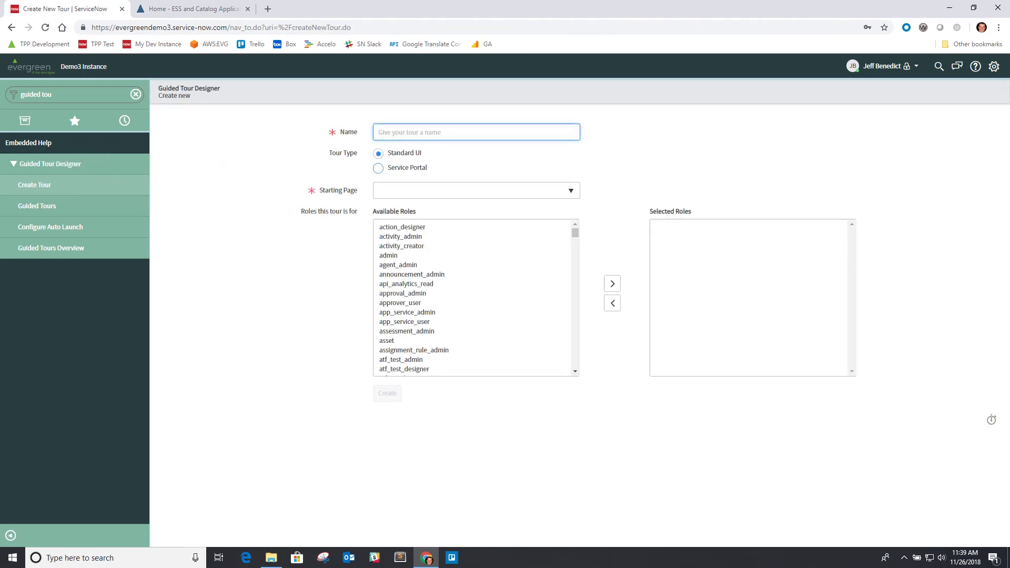
left_click(378, 169)
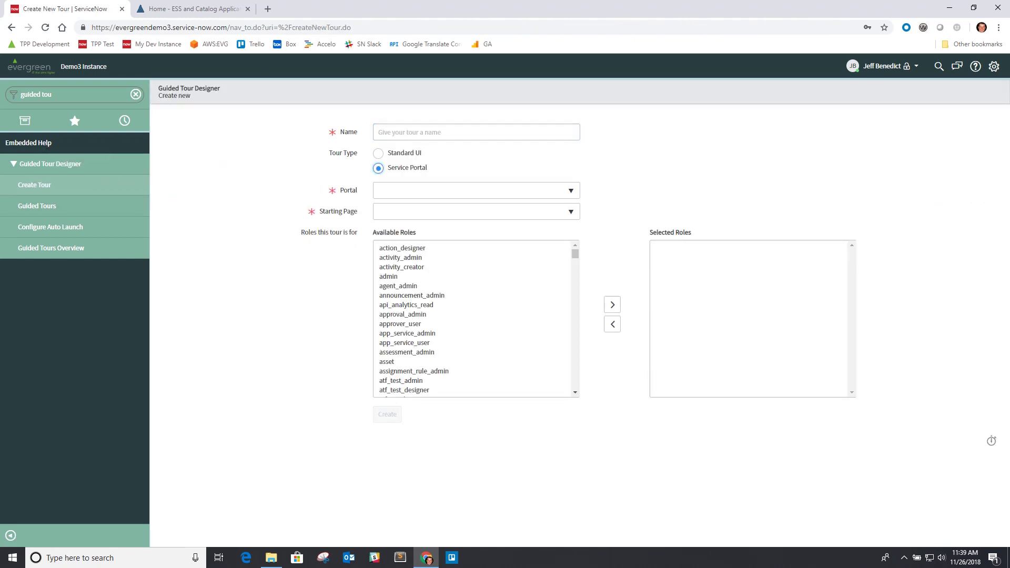
Step: Name the new guided tour "Test Tour"
left_click(378, 132)
type("Tour")
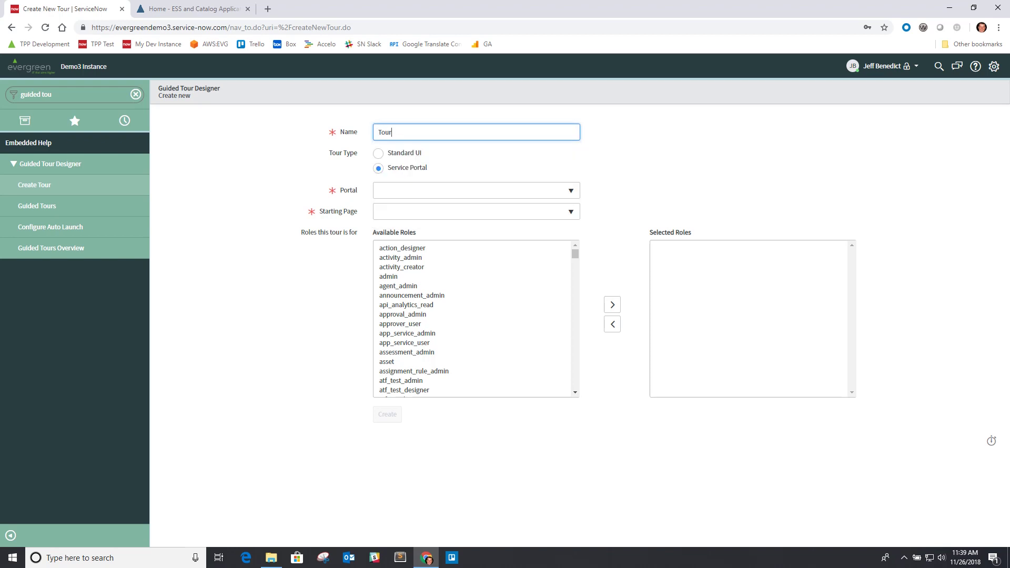
key("BackSpace")
key("BackSpace")
type("est Tour")
Step: Set the tour's portal to ESS and Catalog Application
left_click(469, 191)
type("e")
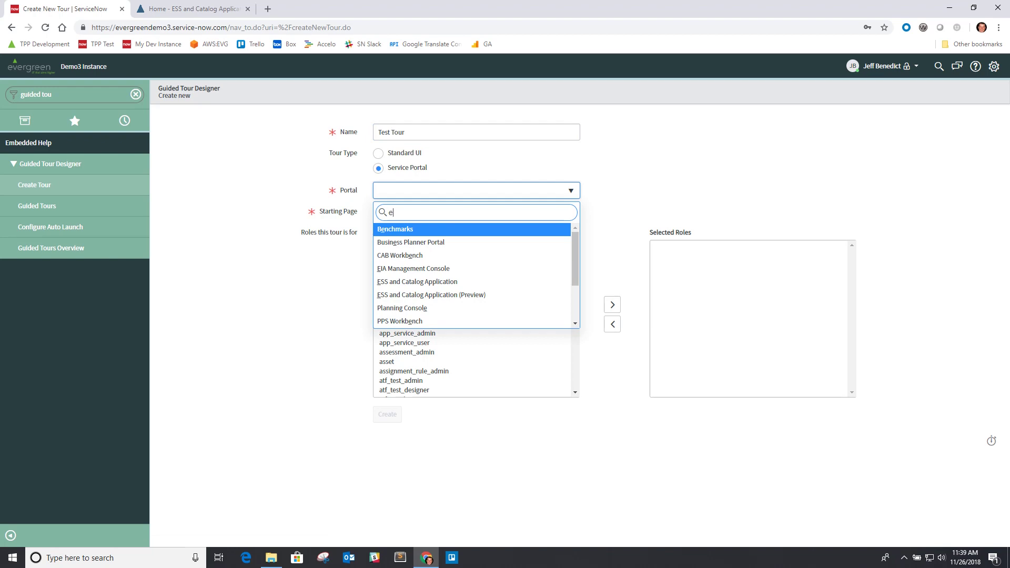
key("Down")
key("Down")
key("Down")
key("Down")
key("Return")
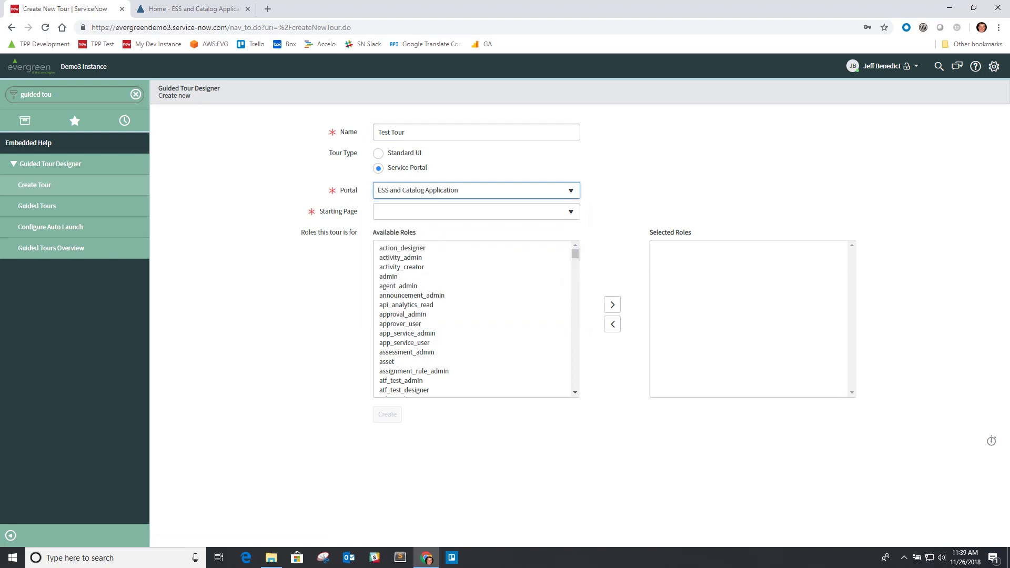
Step: Set the starting page to the Home page with ID evg_home and create the tour
left_click(468, 212)
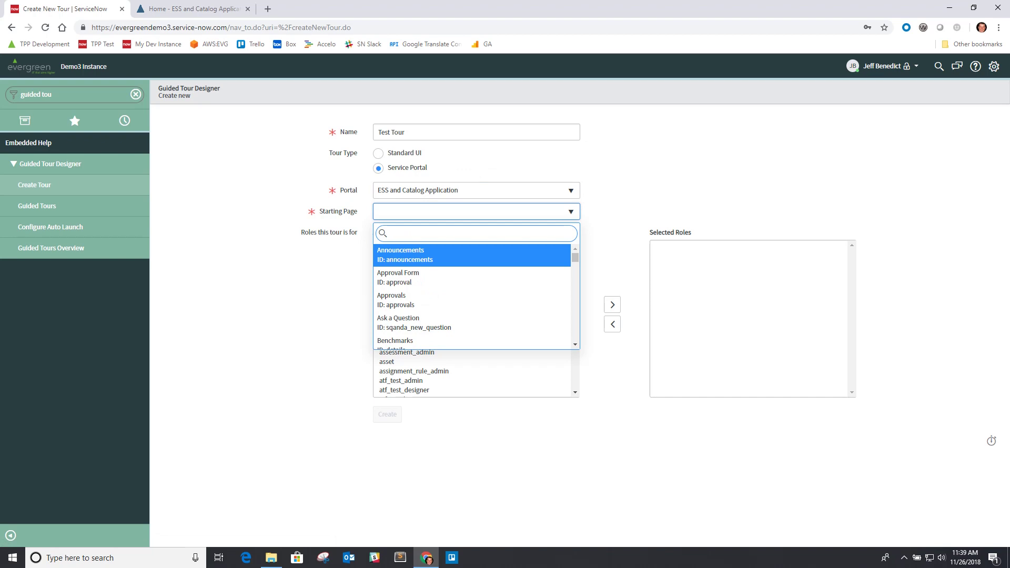
type("evg_home_v2")
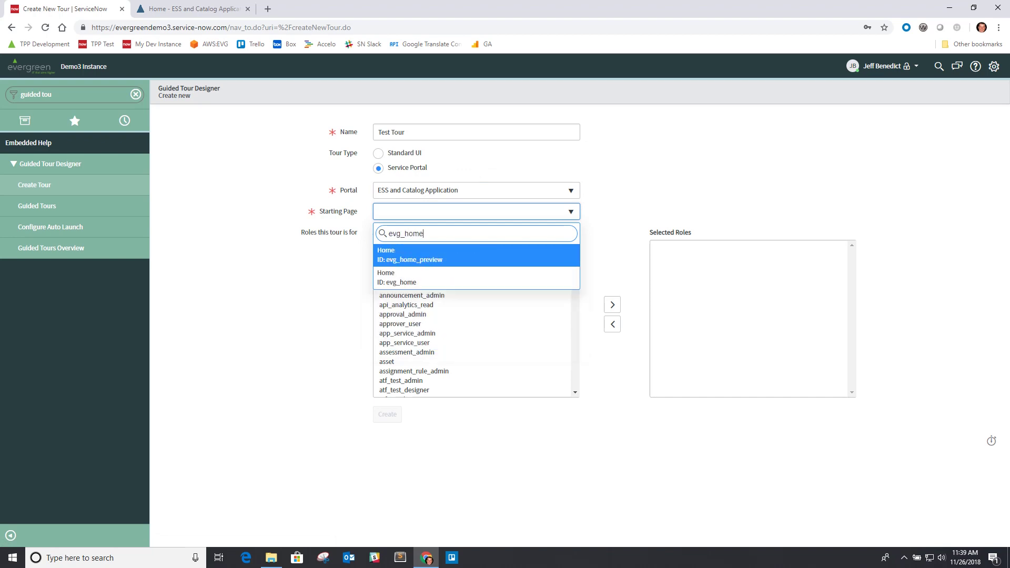
key("BackSpace")
key("BackSpace")
key("BackSpace")
key("Down")
key("Return")
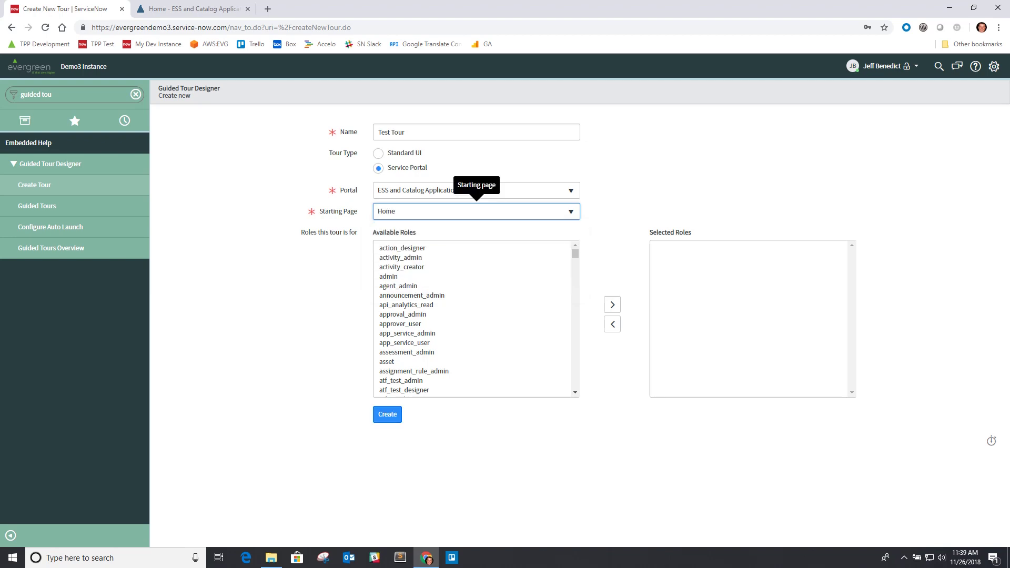
key("Tab")
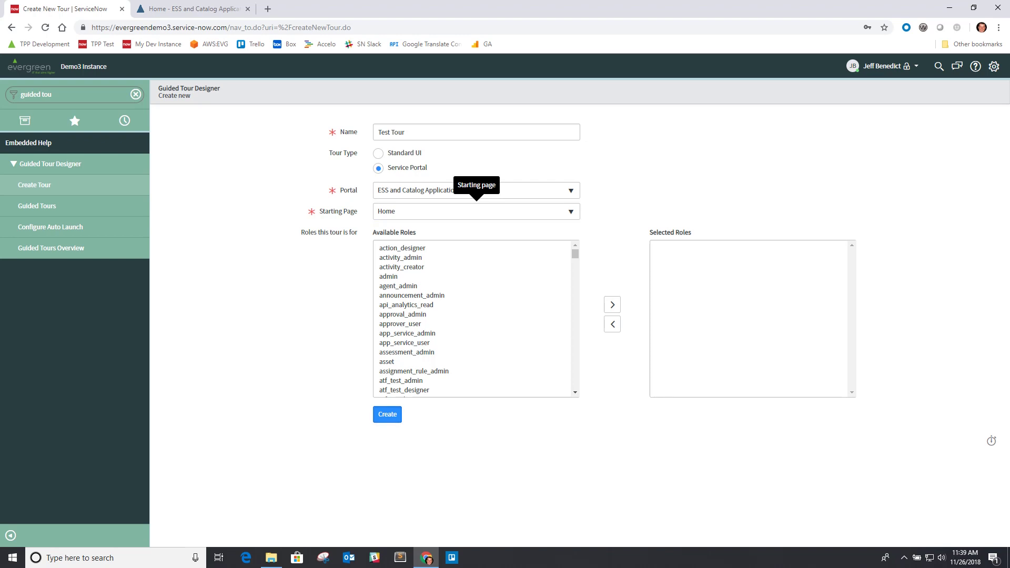
key("Return")
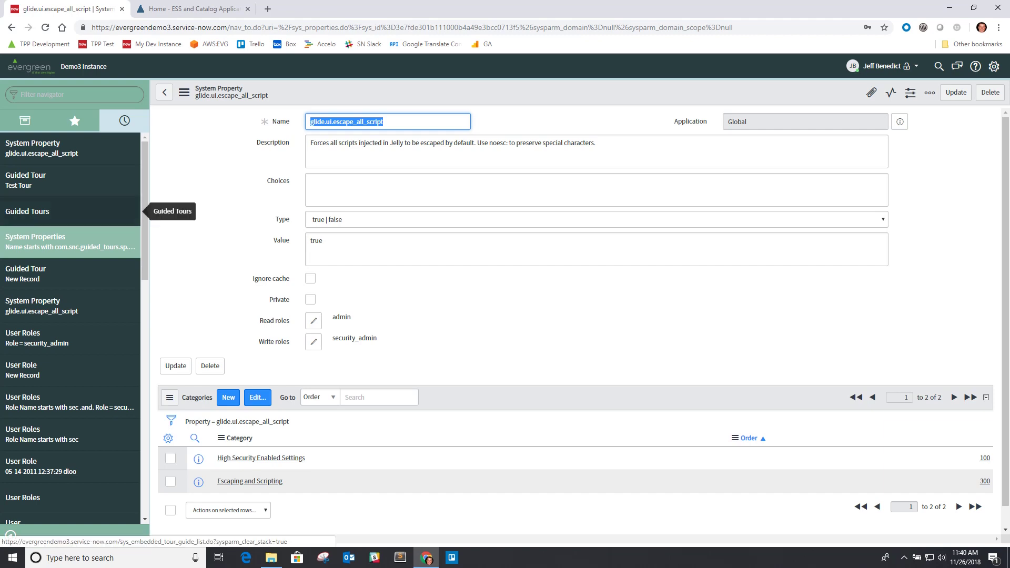
Step: Open Test Tour in the Guided Tour Designer and save an introduction titled "Welcome to the Portal" with the text "Test information"
left_click(79, 211)
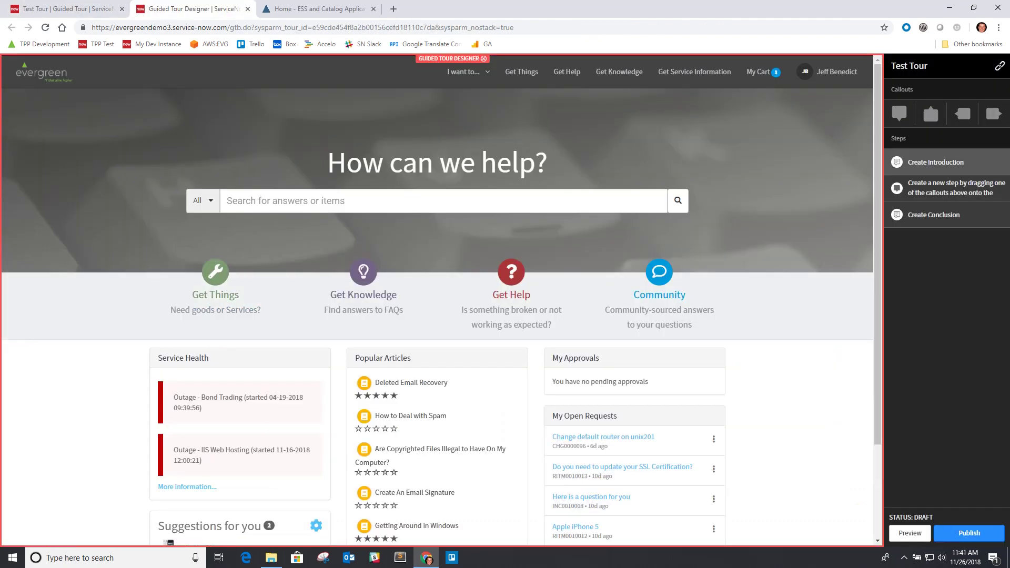
left_click(936, 162)
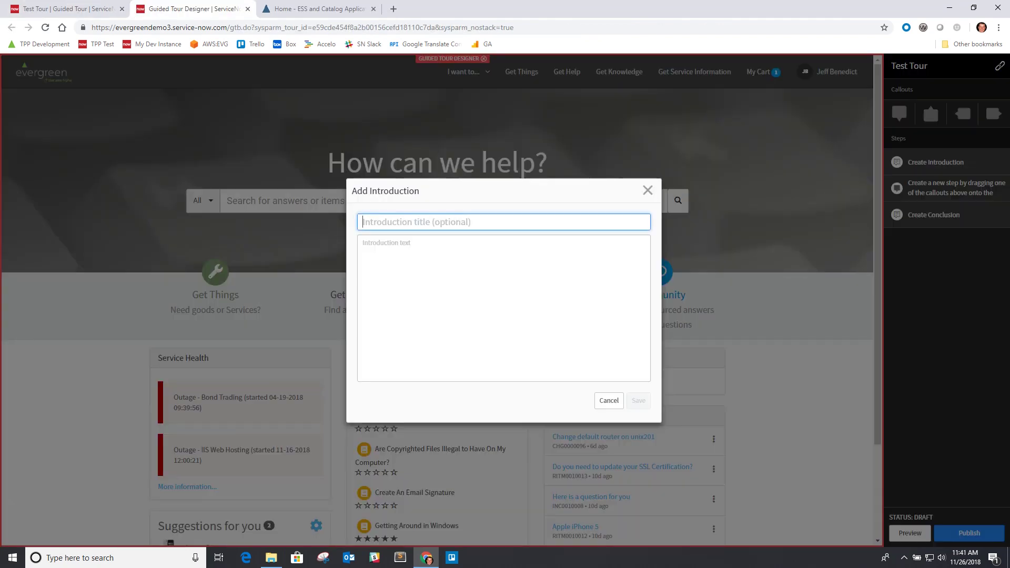
type("Welcome to the Portla")
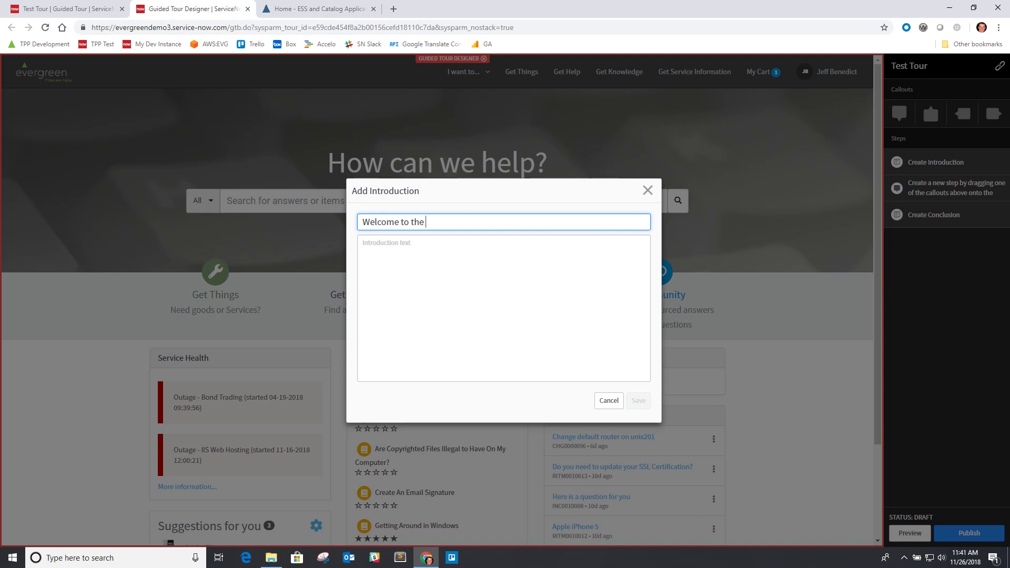
key("BackSpace")
key("BackSpace")
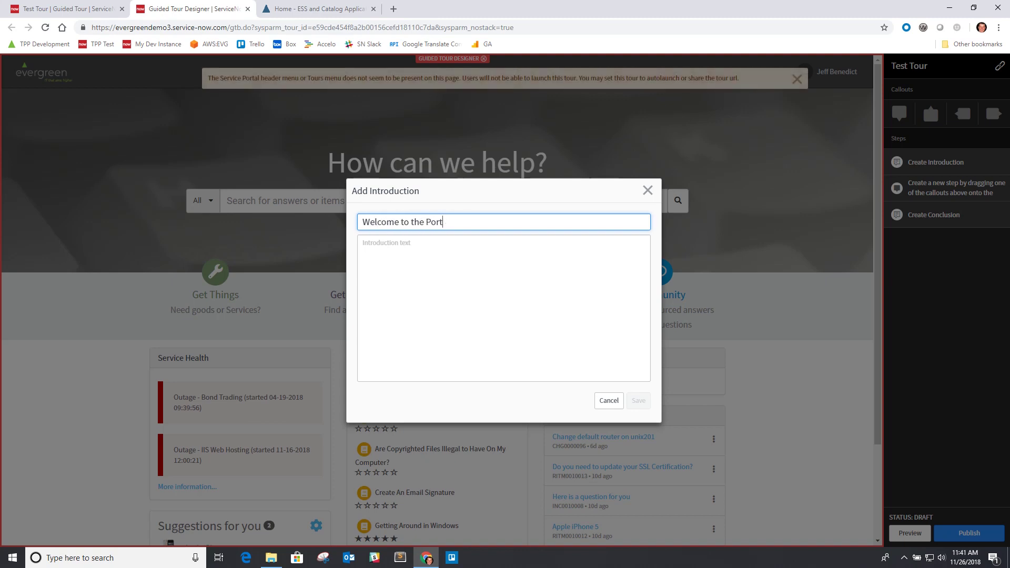
type("al")
key("Tab")
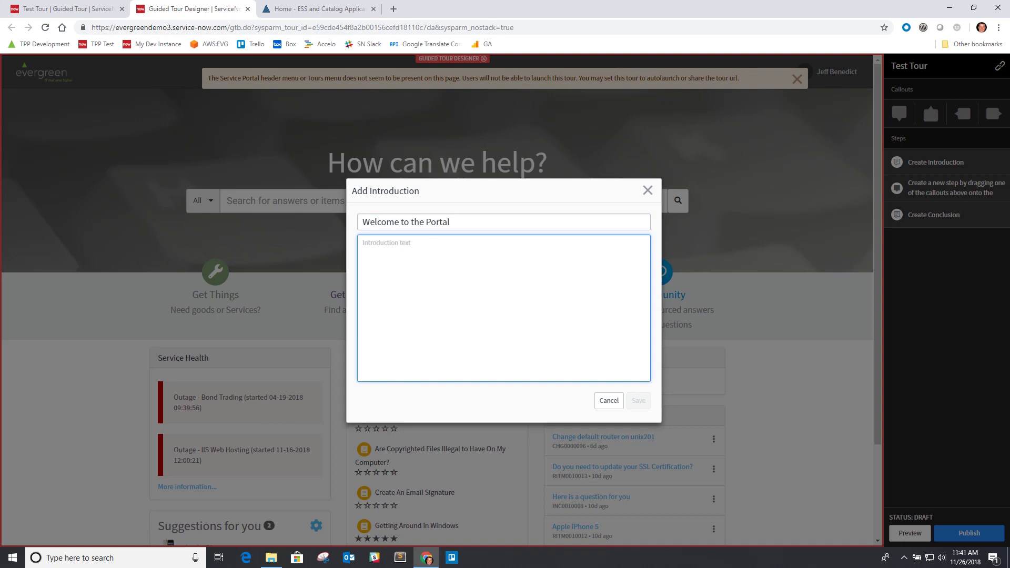
type("Test information")
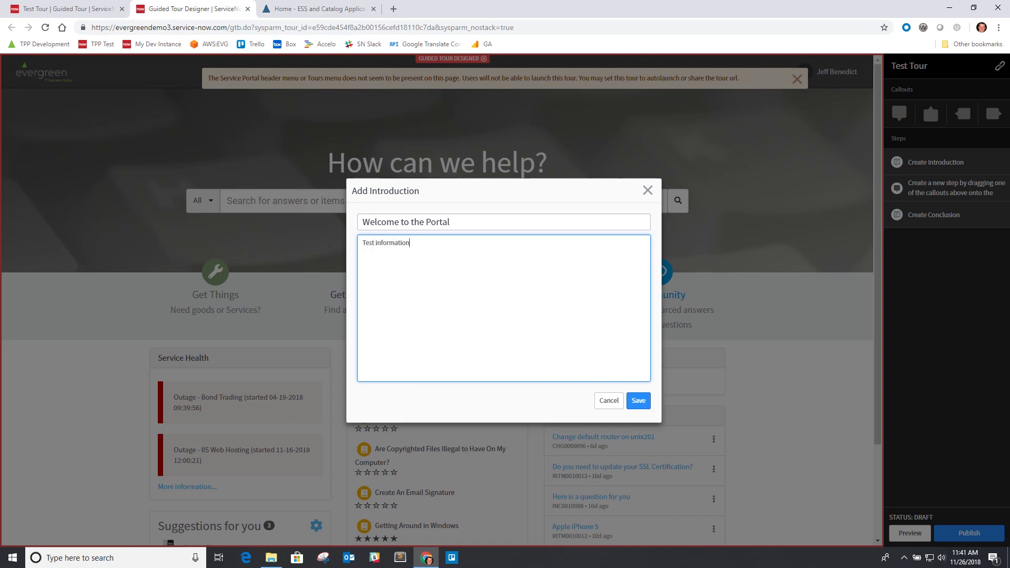
key("Tab")
key("Tab")
key("Return")
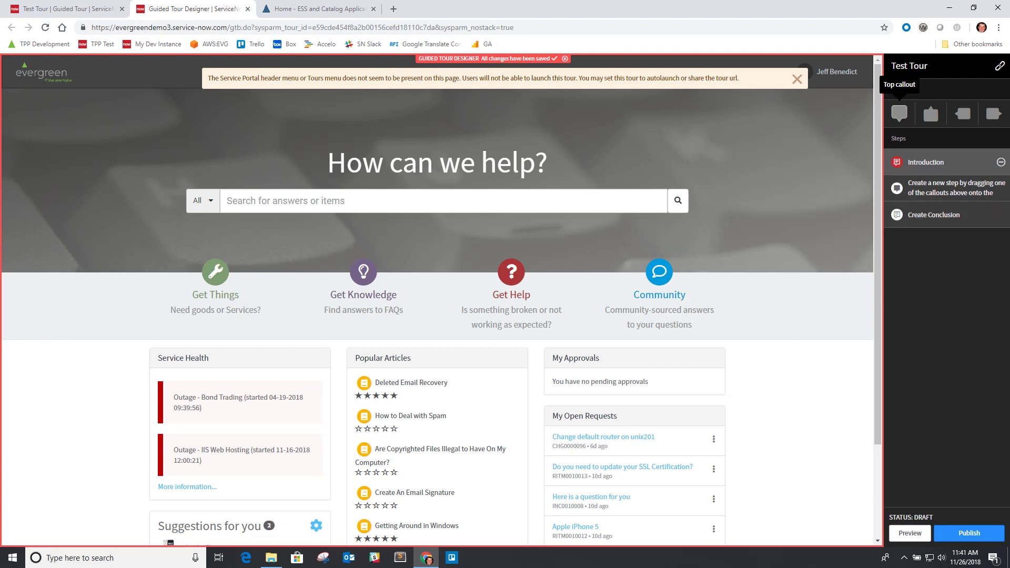
Step: Add a top callout on the portal's search box with the instruction "Search using this search box" and save it
left_click_drag(899, 113, 358, 189)
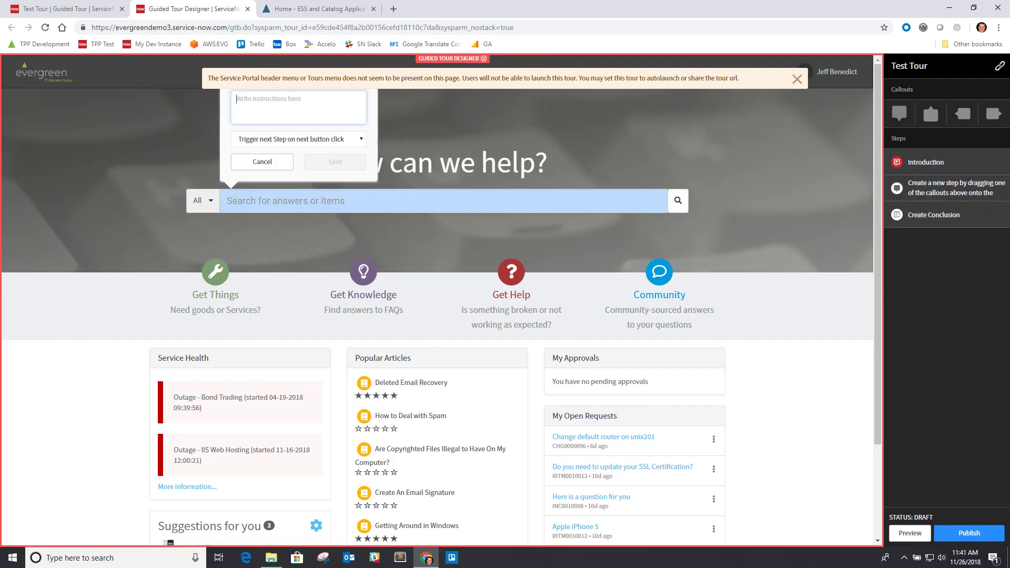
type("Search ")
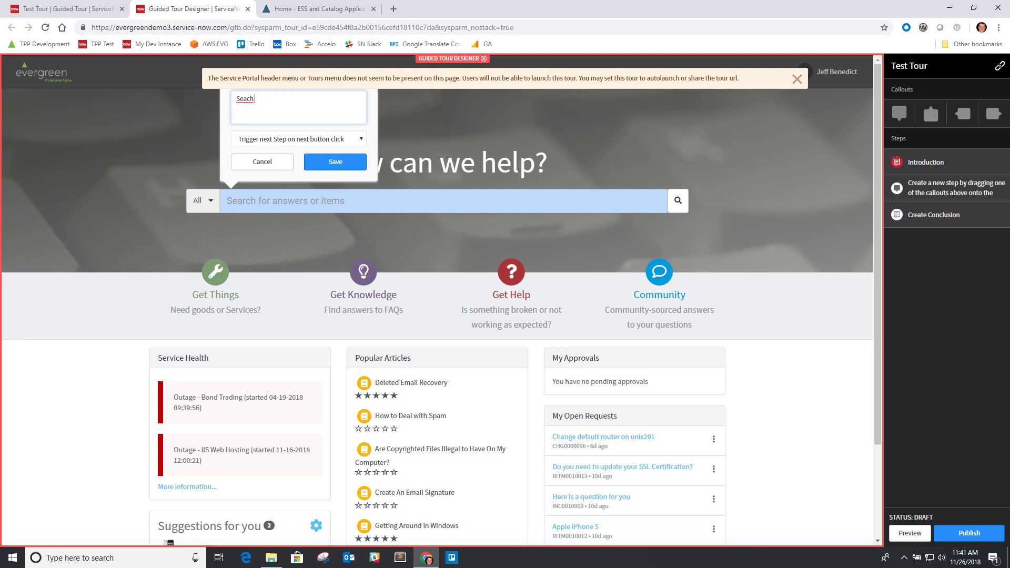
type("using this t")
key("BackSpace")
type("search box")
left_click(335, 162)
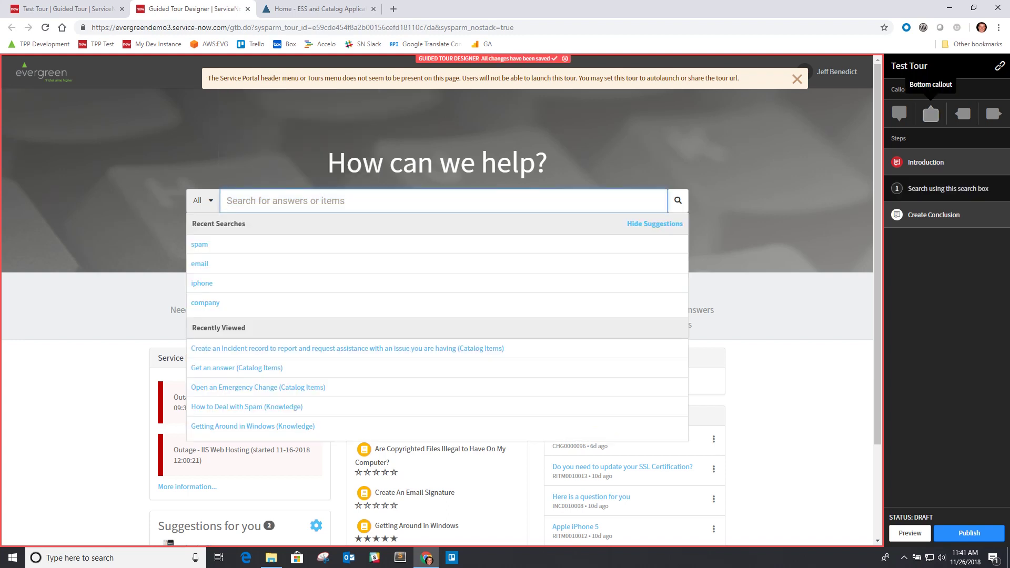
Step: Add a callout on the row of navigation tiles reading "Here are some navigation options" and save it
left_click_drag(962, 113, 213, 281)
type("Here")
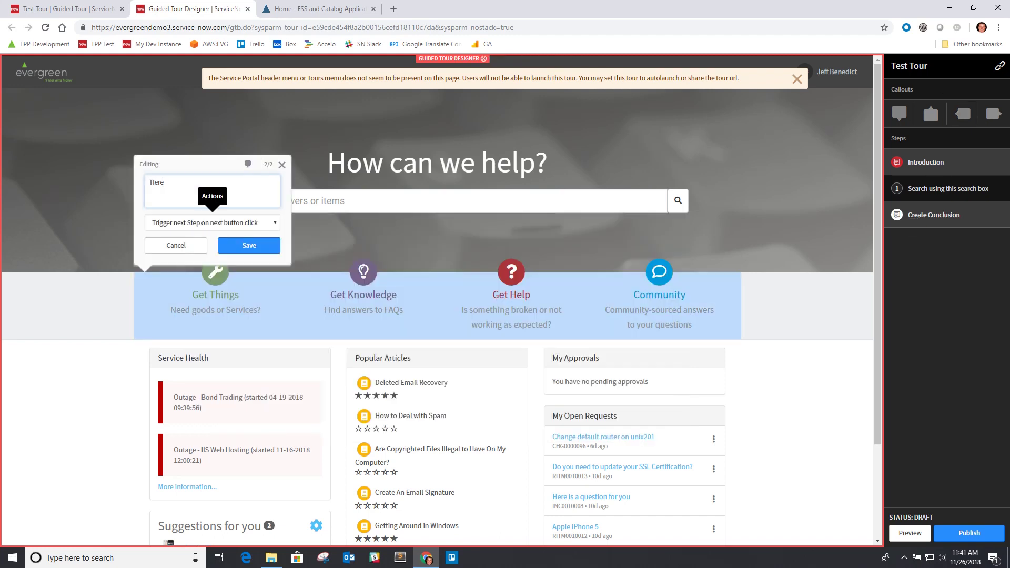
type(" are some navigation options")
left_click(249, 245)
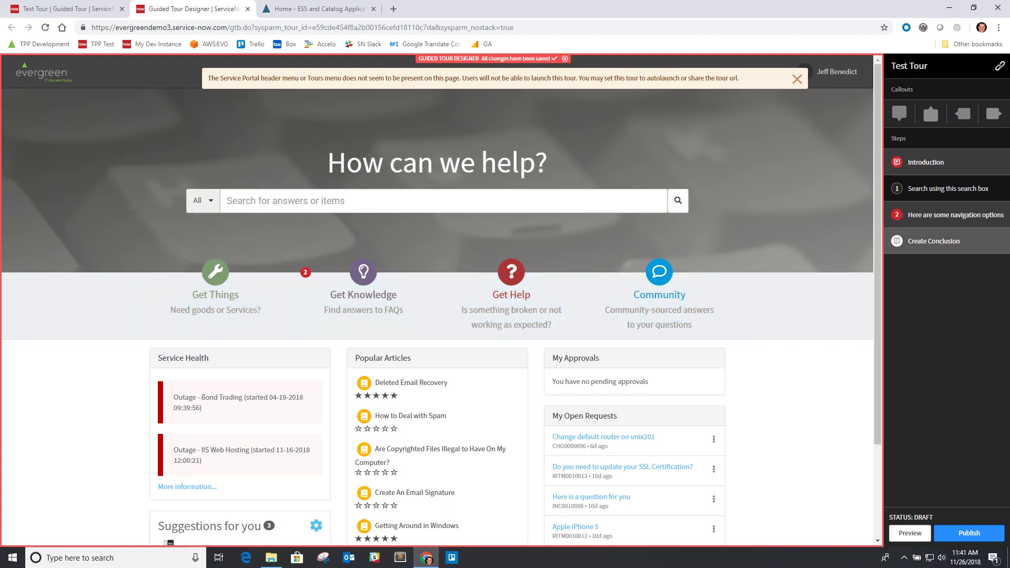
Step: Save a conclusion reading "Wasn't that great?" for Test Tour and publish the tour
left_click(933, 241)
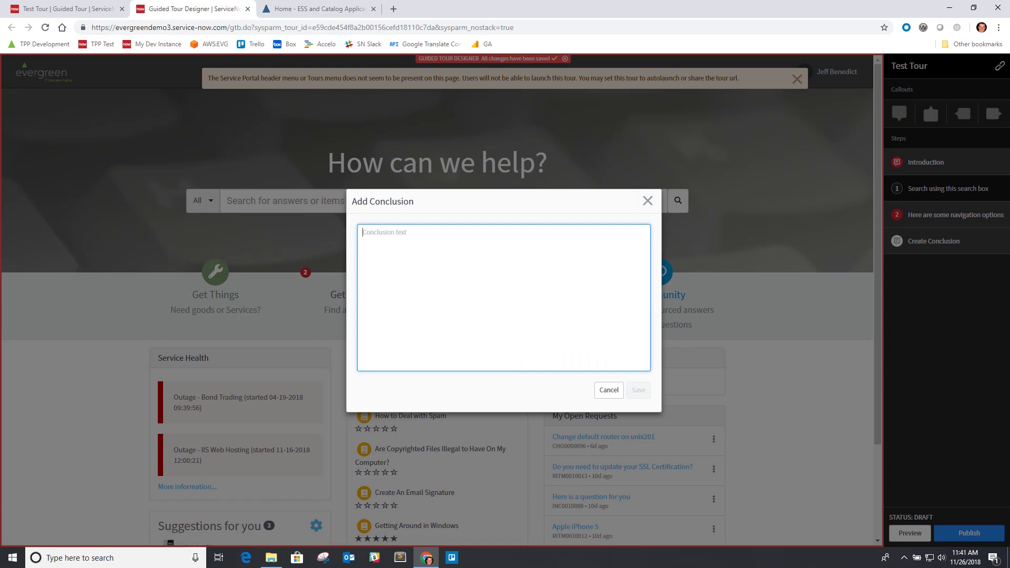
type("W")
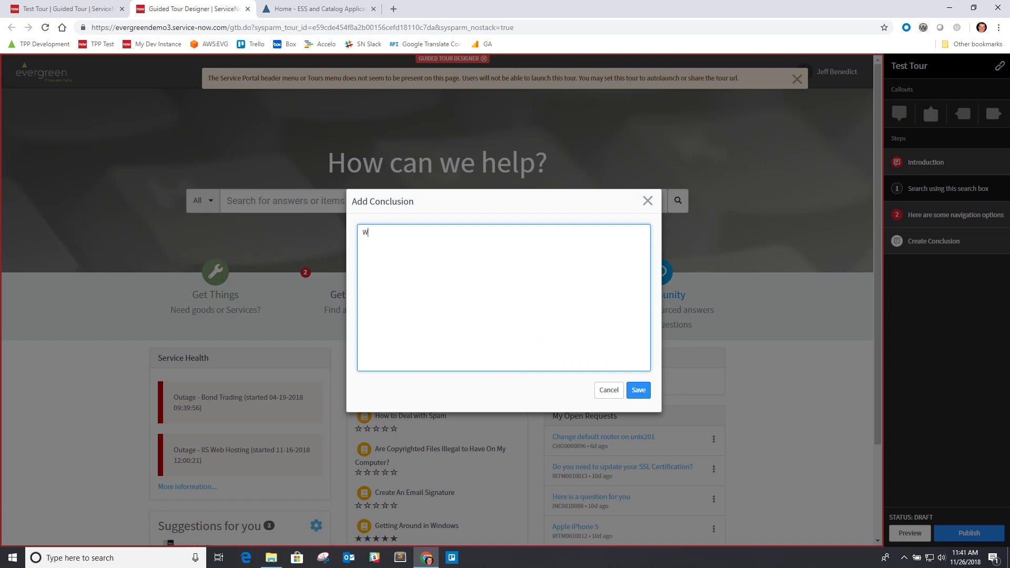
type("asn't that great?")
left_click(638, 390)
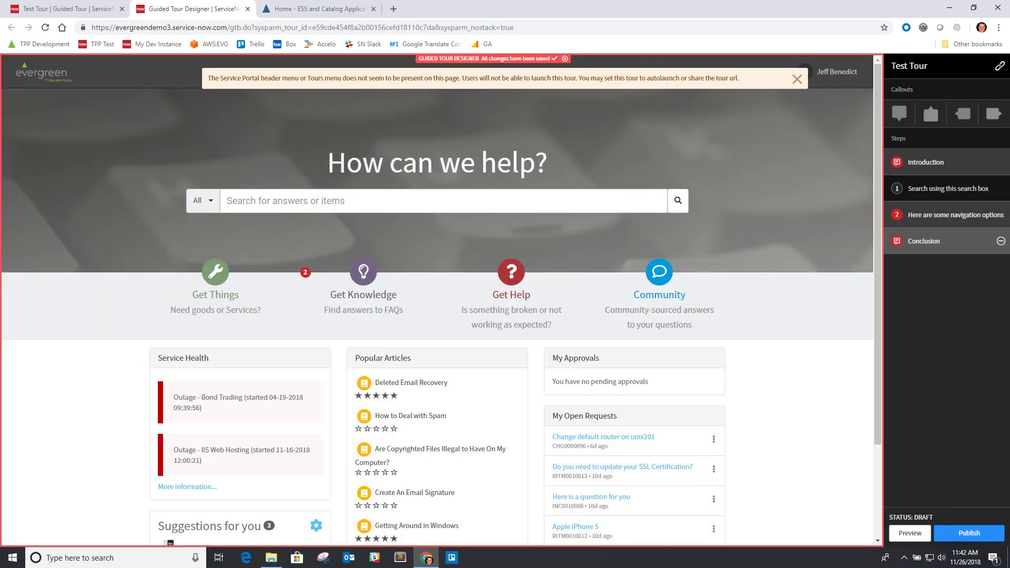
left_click(969, 534)
left_click(542, 121)
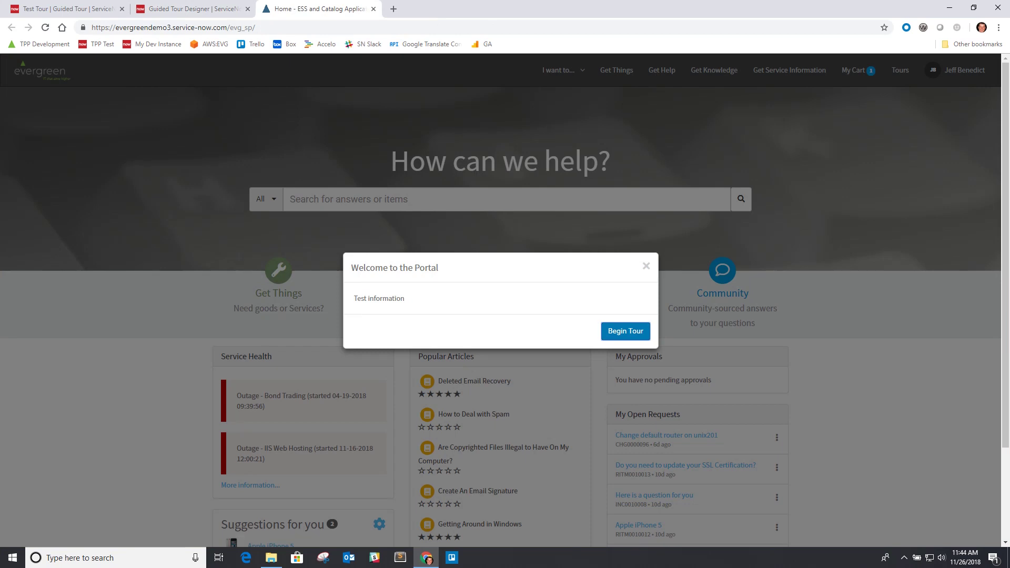
Step: Play the "Welcome to the Portal" tour on the portal home page from its introduction through the callouts to completion
key("Return")
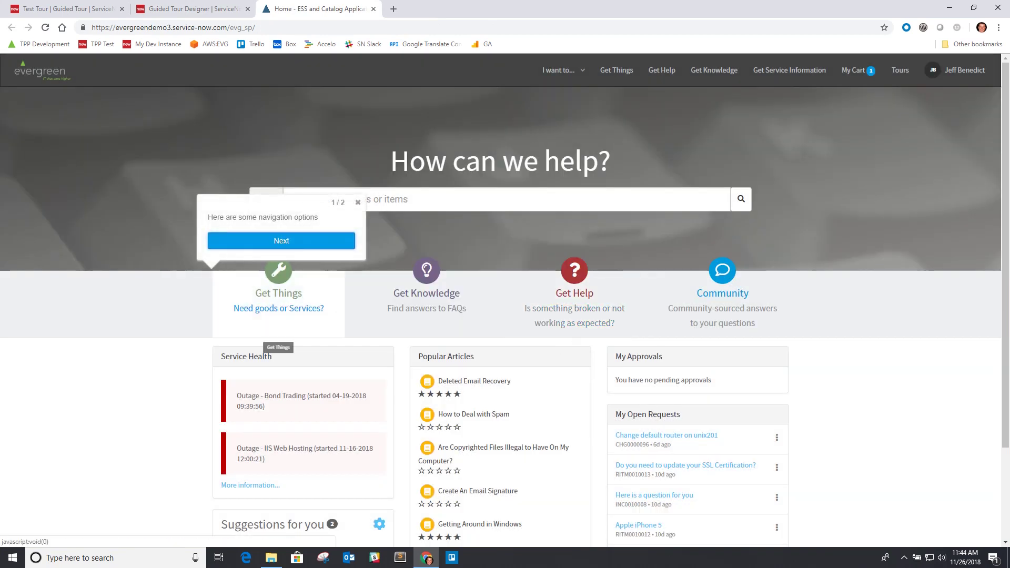
key("Return")
key("Return")
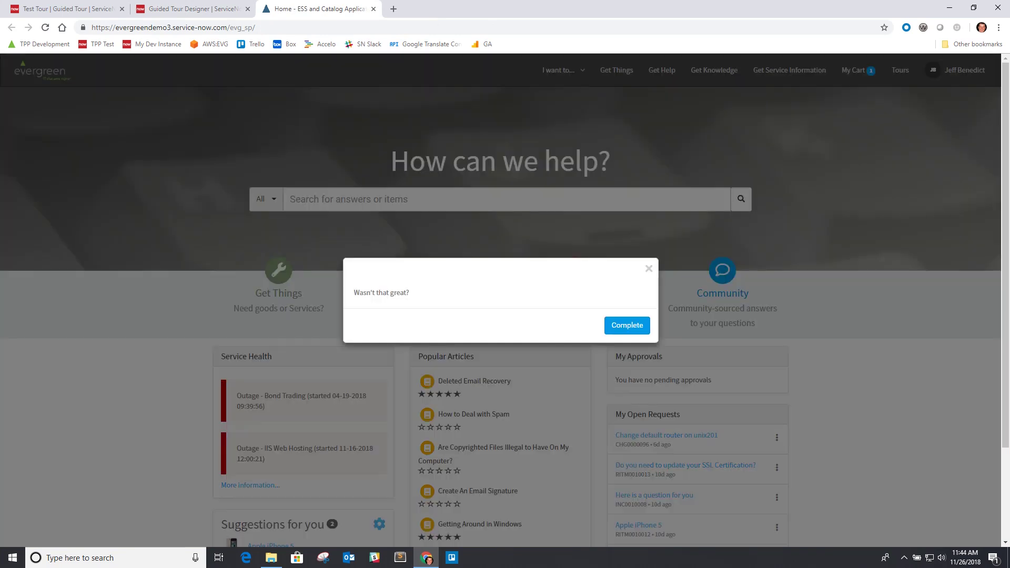
key("Return")
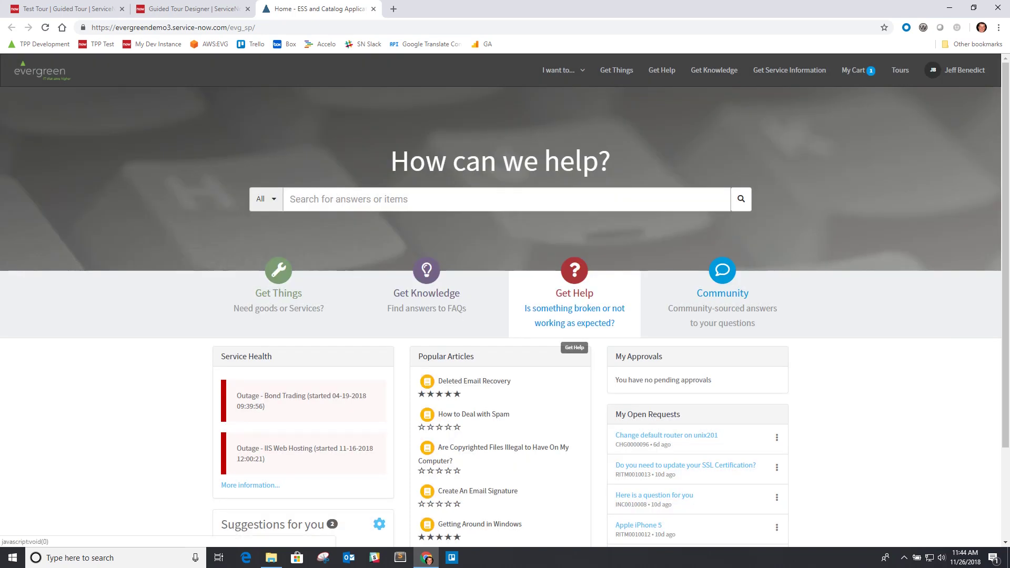
key("shift+Tab")
key("shift+Tab")
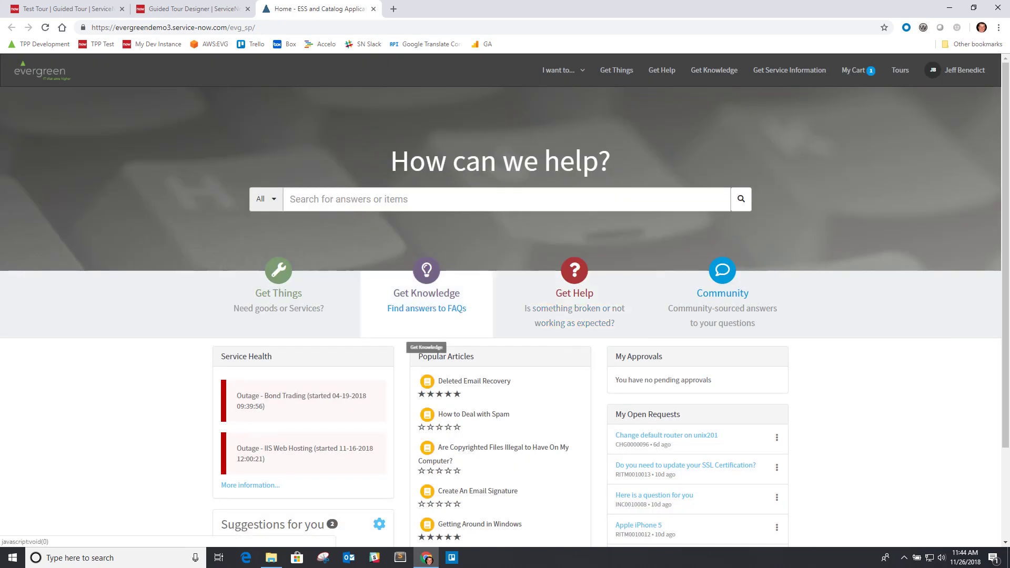
key("Return")
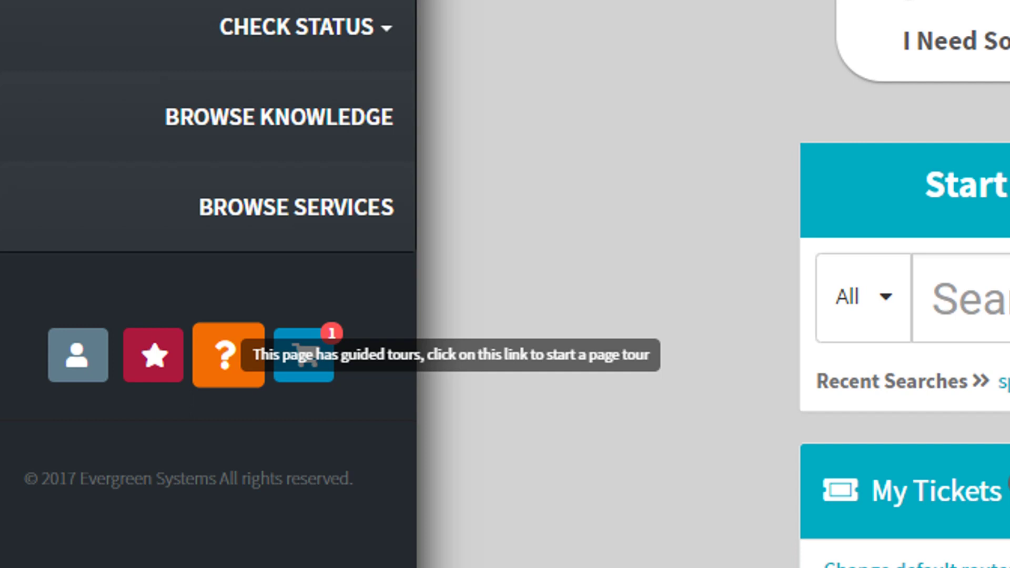
Step: Play the Kappe theme's guided tour on the preview portal through to completion and open the I Need Something page
left_click(227, 355)
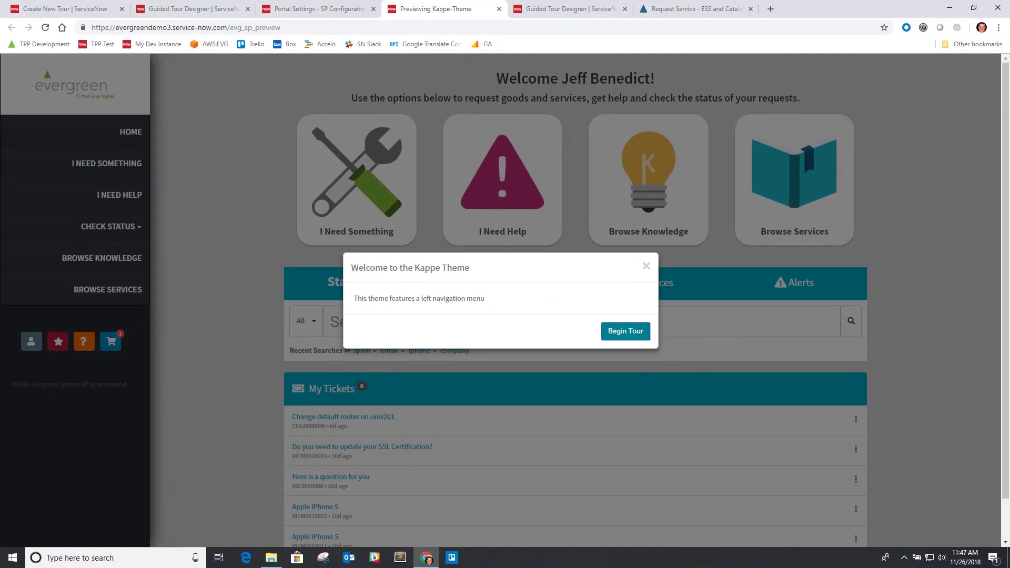
left_click(626, 331)
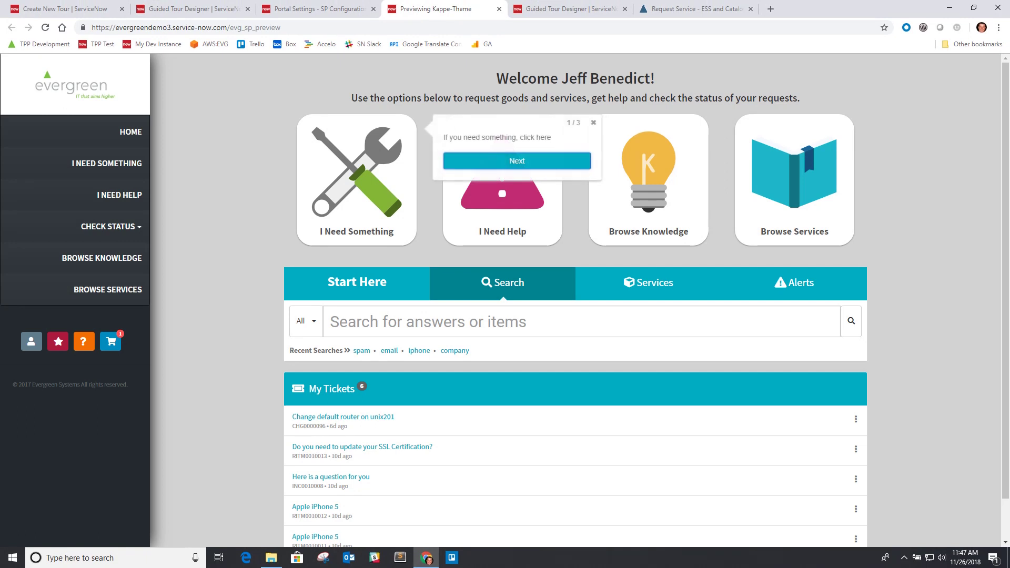
left_click(517, 161)
left_click(672, 156)
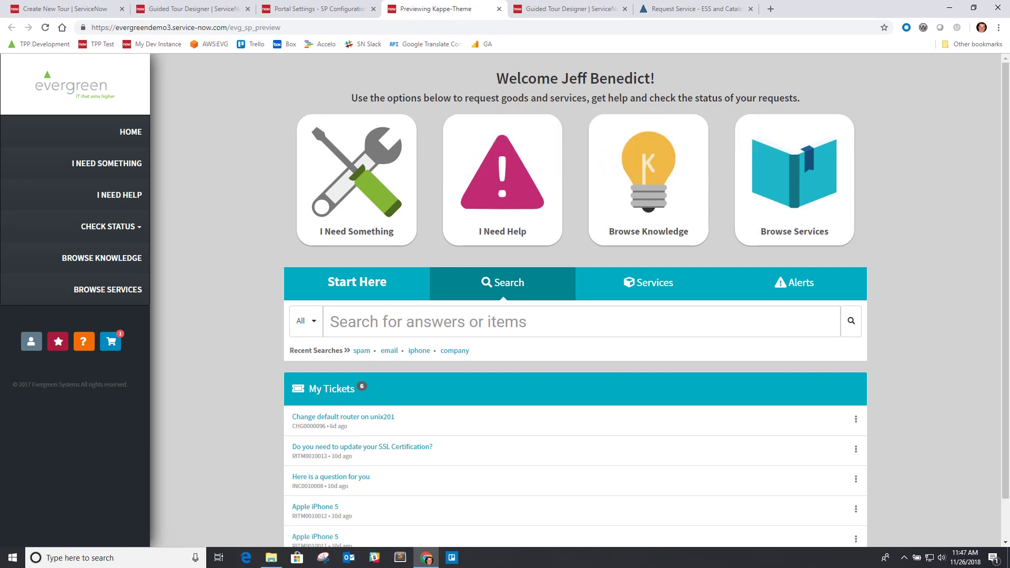
left_click(368, 340)
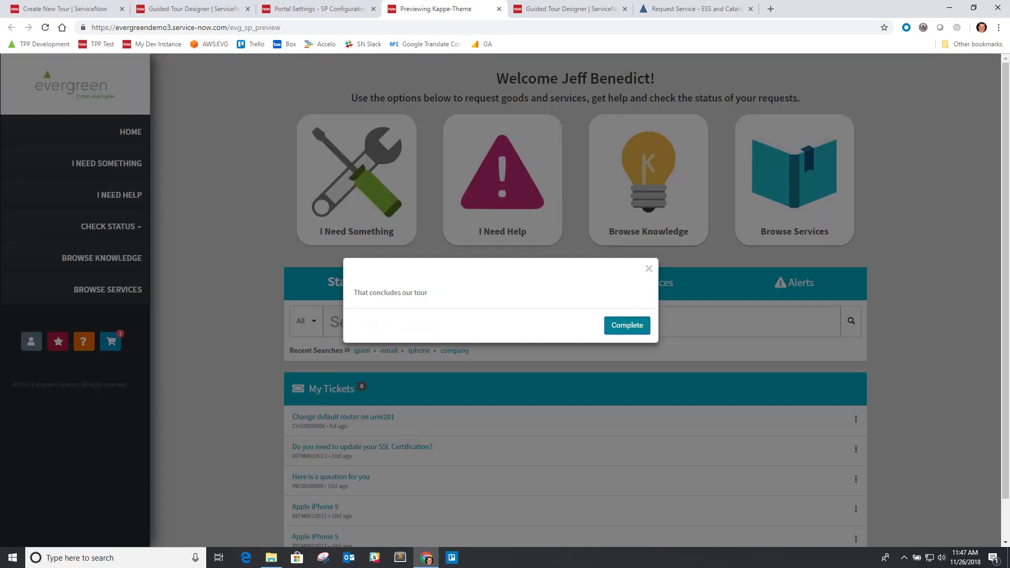
left_click(627, 325)
left_click(357, 180)
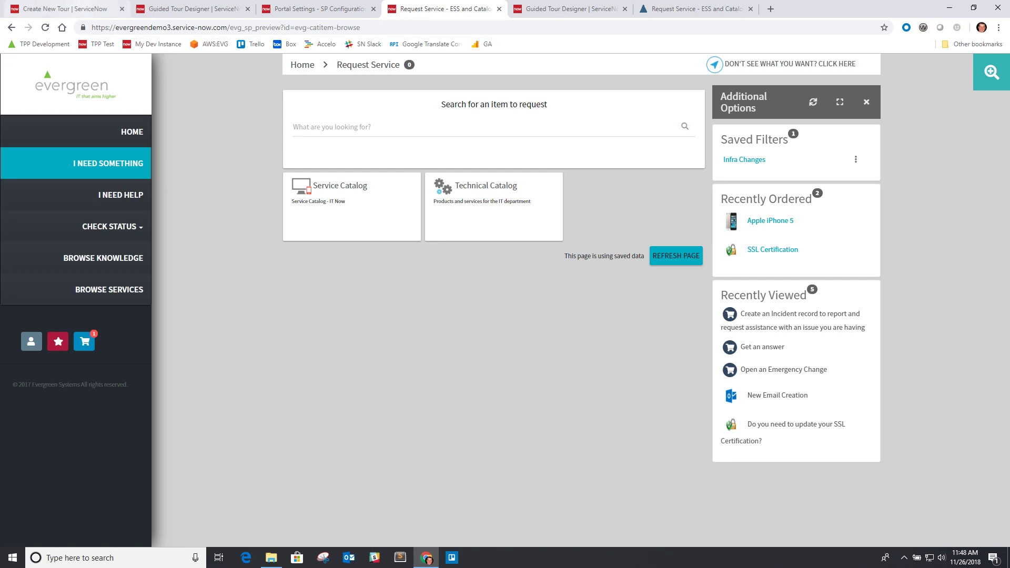
Step: Turn on auto launch for Test Kappe Tour on the evg_sp_preview home page in ServiceNow's Configure Auto Launch settings
key("ctrl+1")
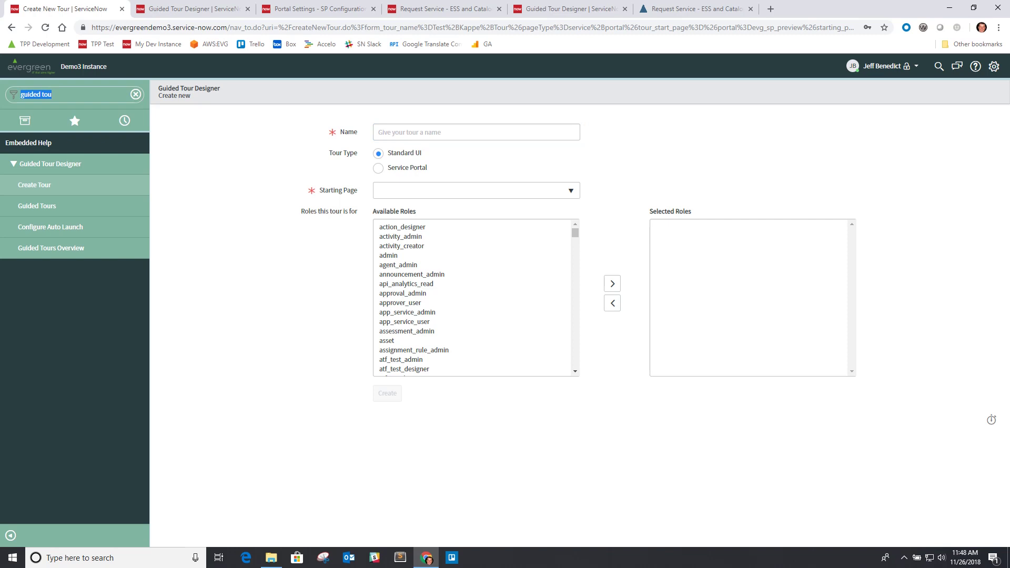
left_click(51, 226)
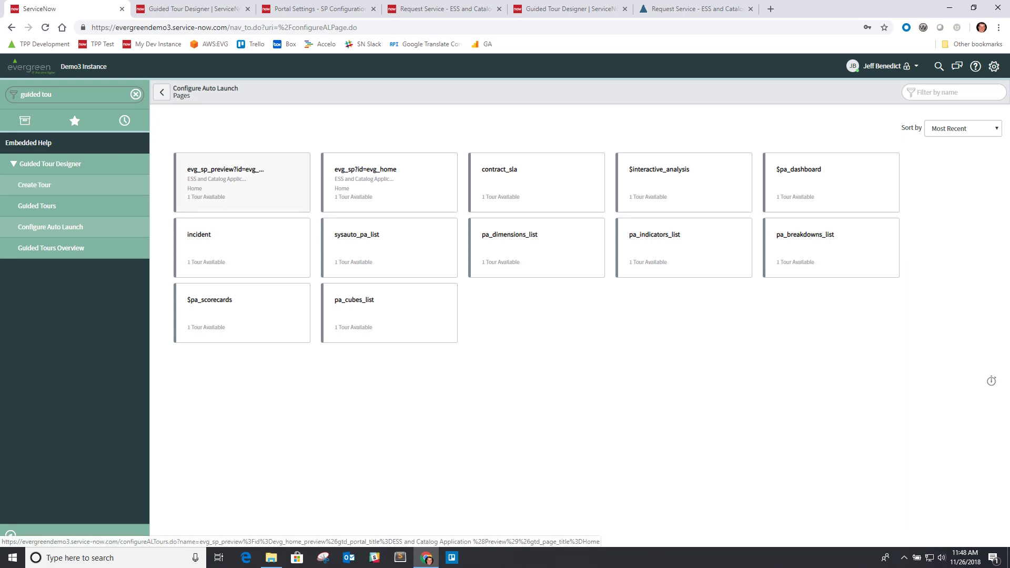
left_click(226, 181)
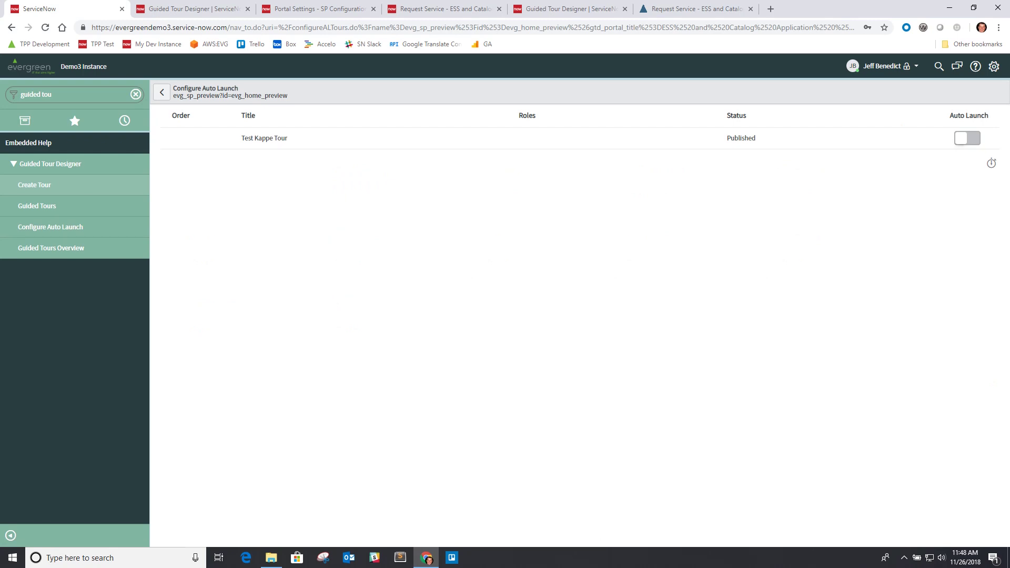
left_click(966, 138)
Step: Return to the Home page of the preview portal and reload it to check the tour's auto launch
left_click(444, 9)
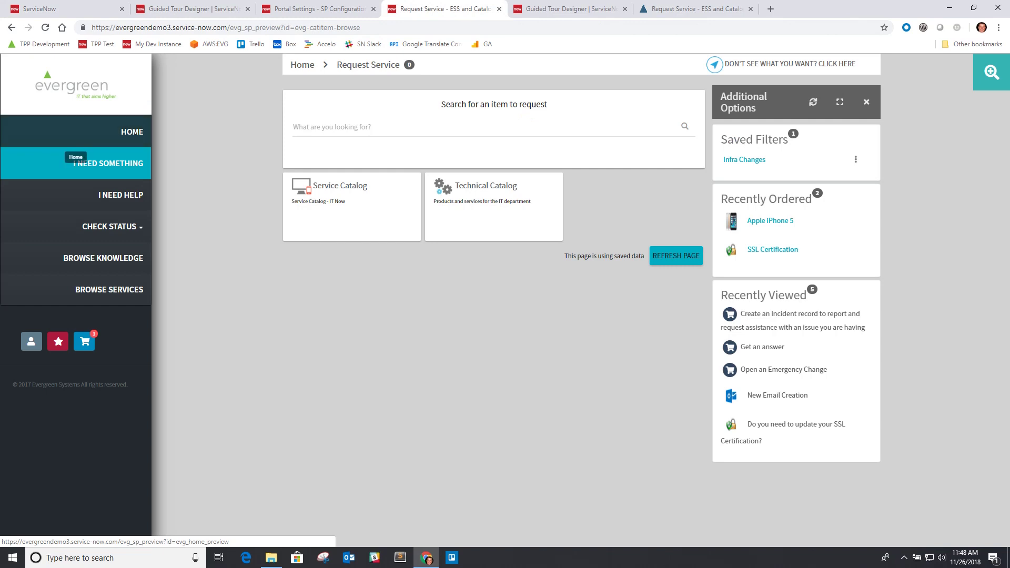
left_click(76, 144)
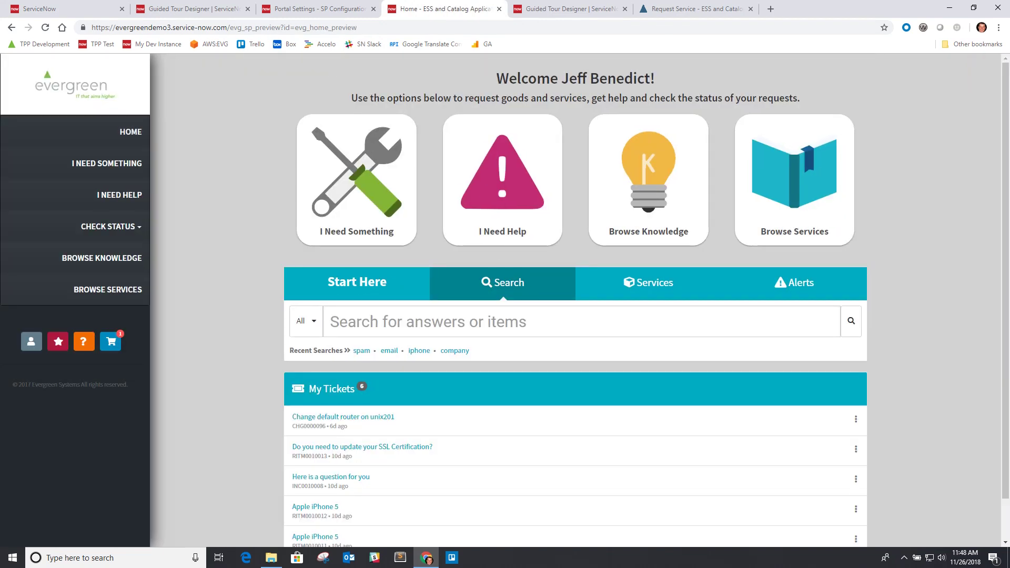
key("F5")
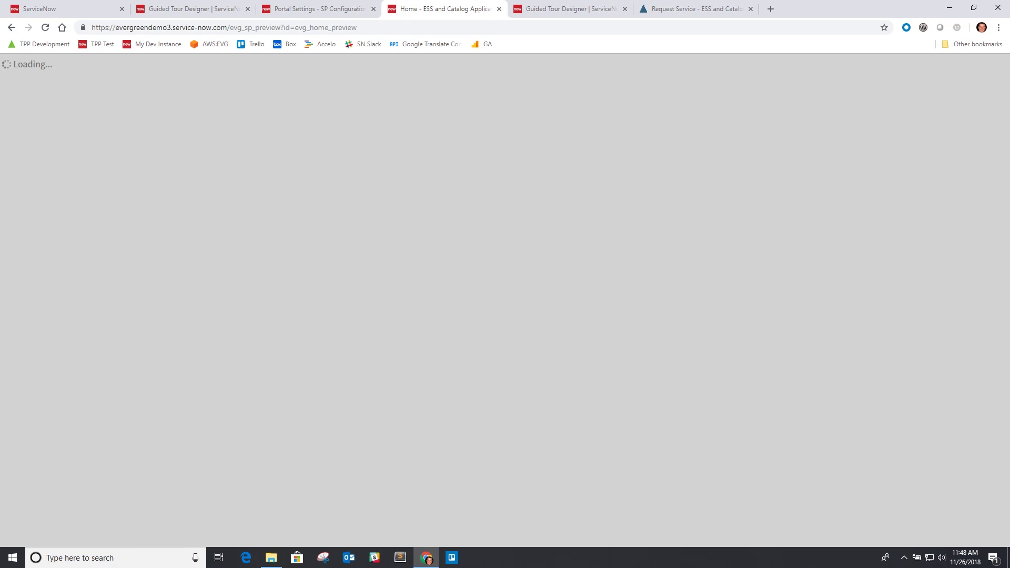